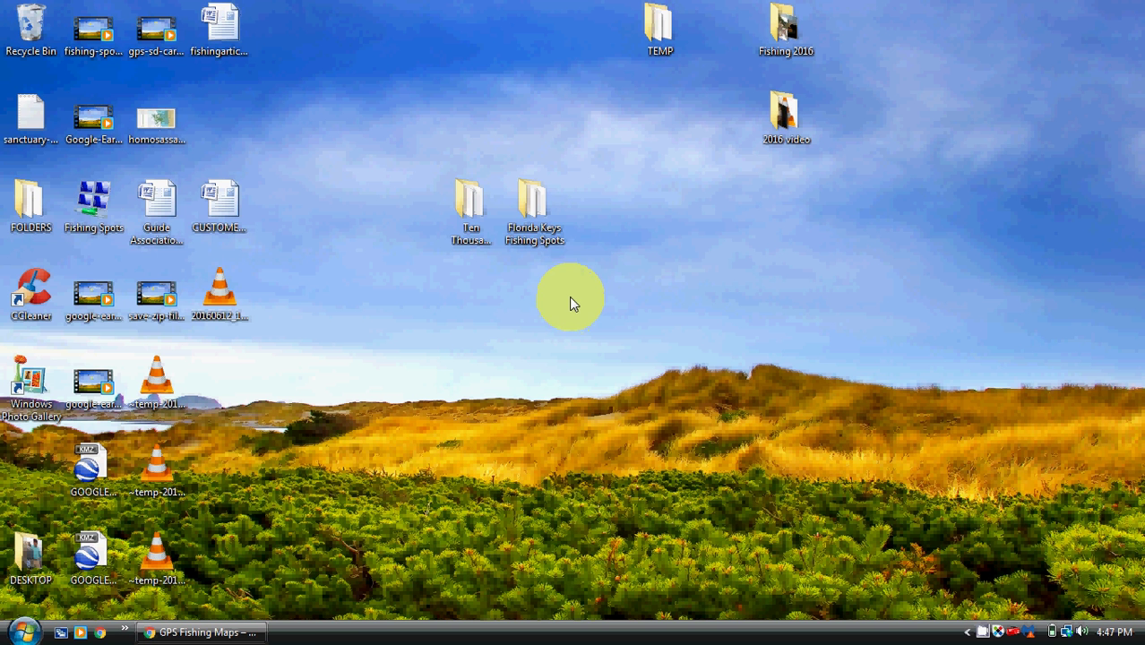
# Step: Select the Ten Thousand Islands and Florida Keys Fishing Spots folders on the desktop
pyautogui.click(542, 210)
pyautogui.keyDown('ctrl'); pyautogui.click(473, 205); pyautogui.keyUp('ctrl')
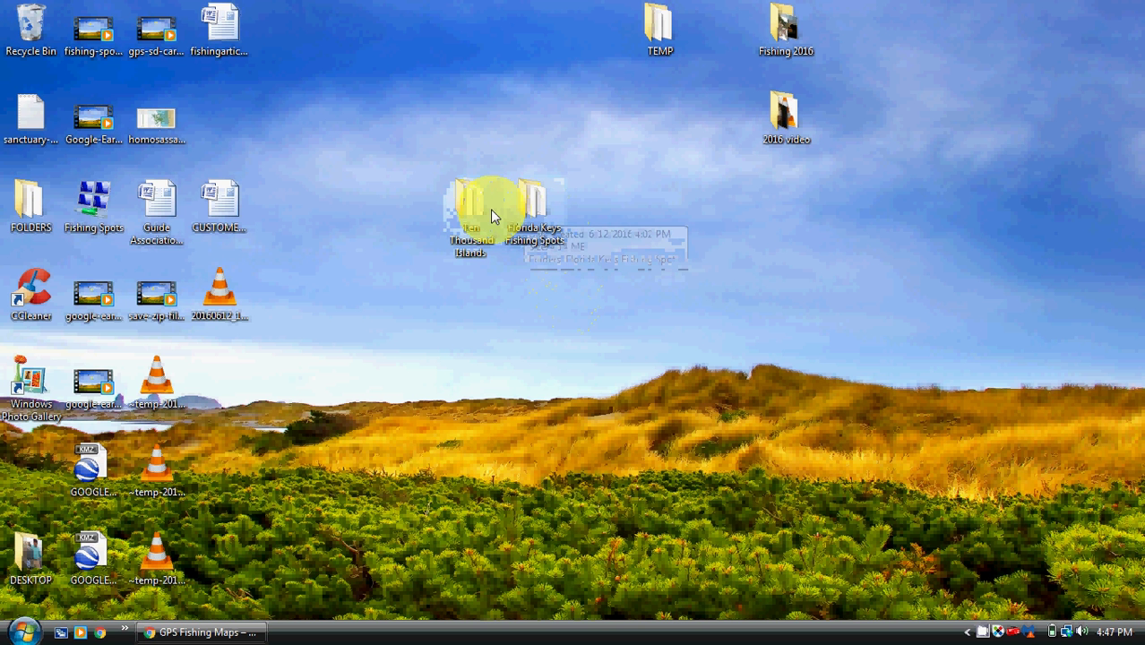
pyautogui.moveTo(490, 209)
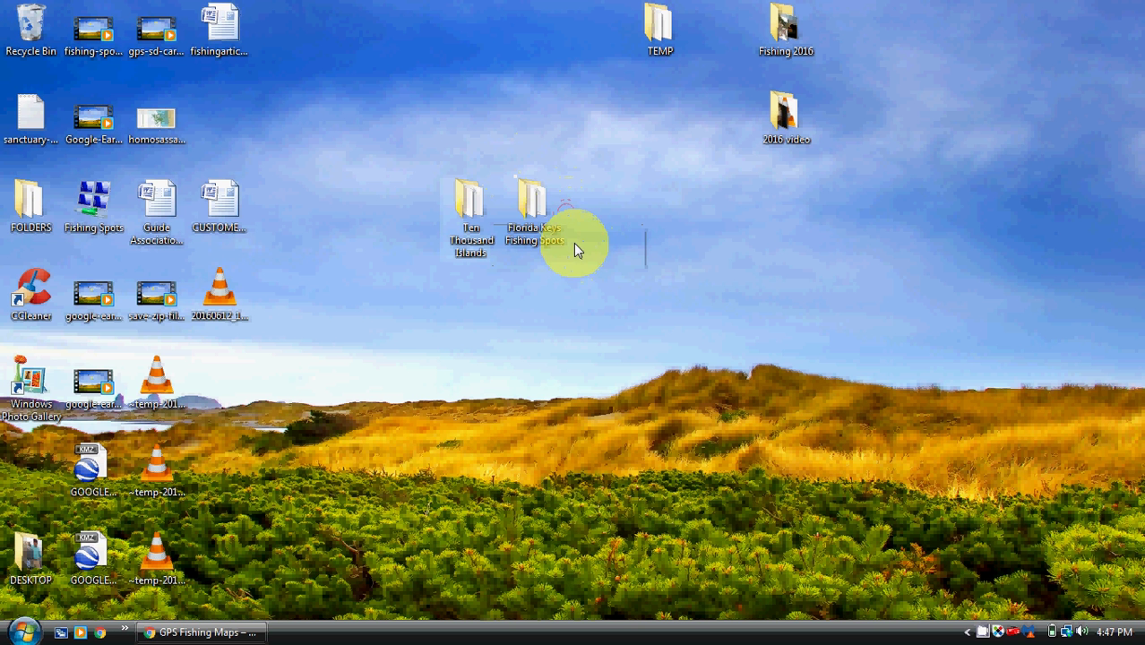
pyautogui.moveTo(533, 202)
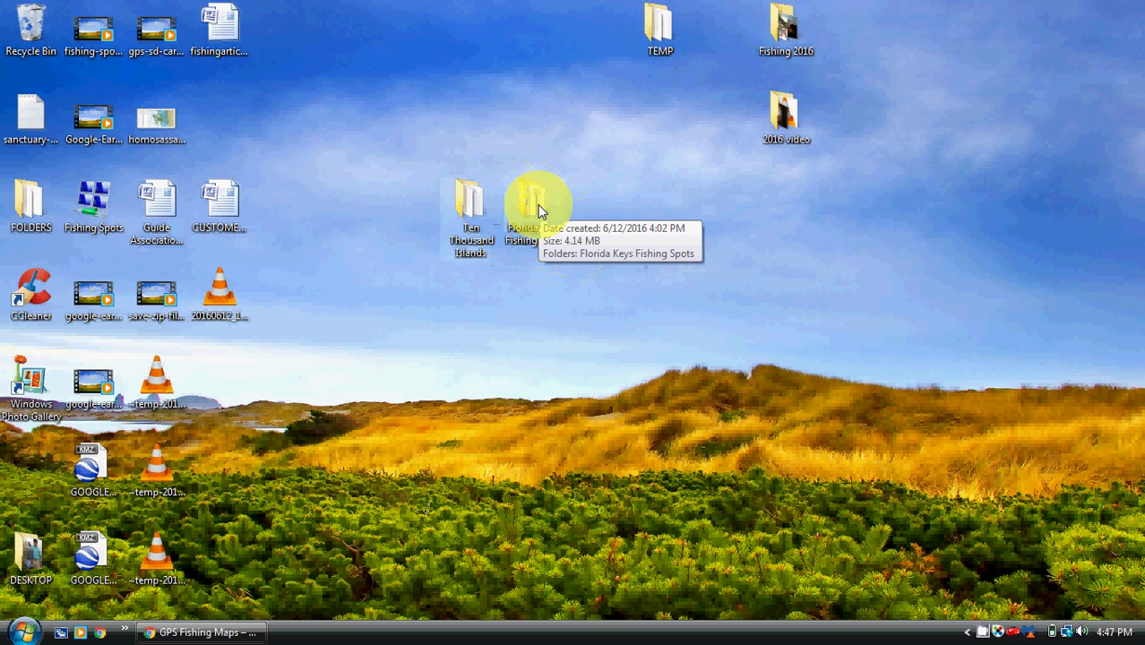
# Step: Open the Florida Keys Fishing Spots folder and its INSTRUCTIONS text document in Notepad
pyautogui.doubleClick(535, 204)
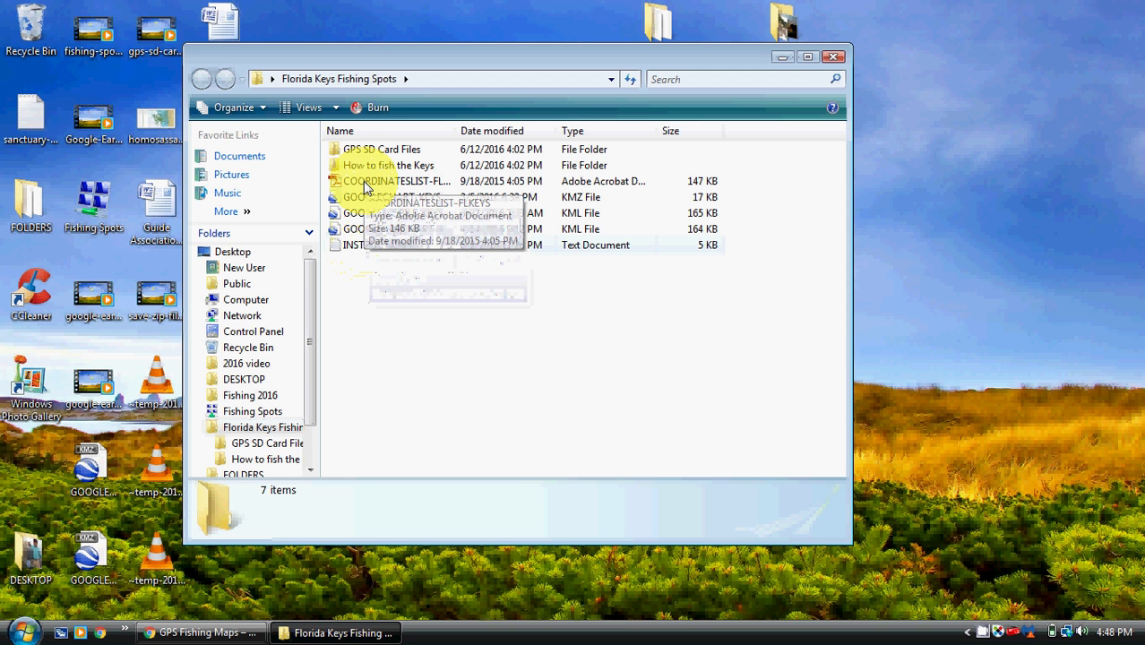
pyautogui.click(363, 168)
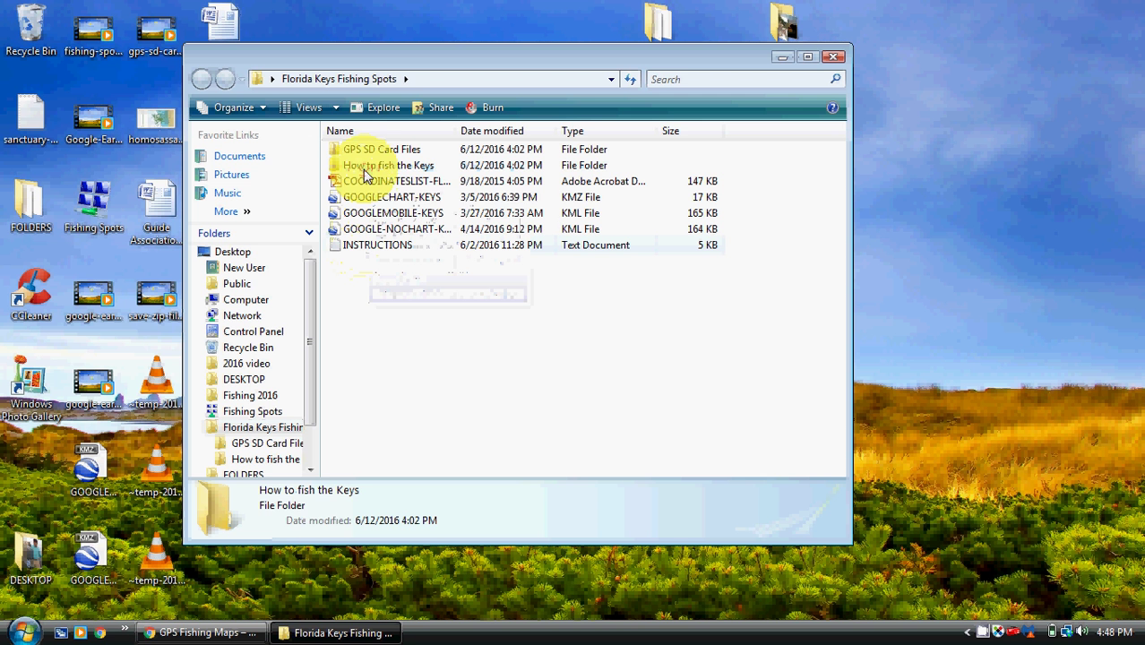
pyautogui.click(367, 152)
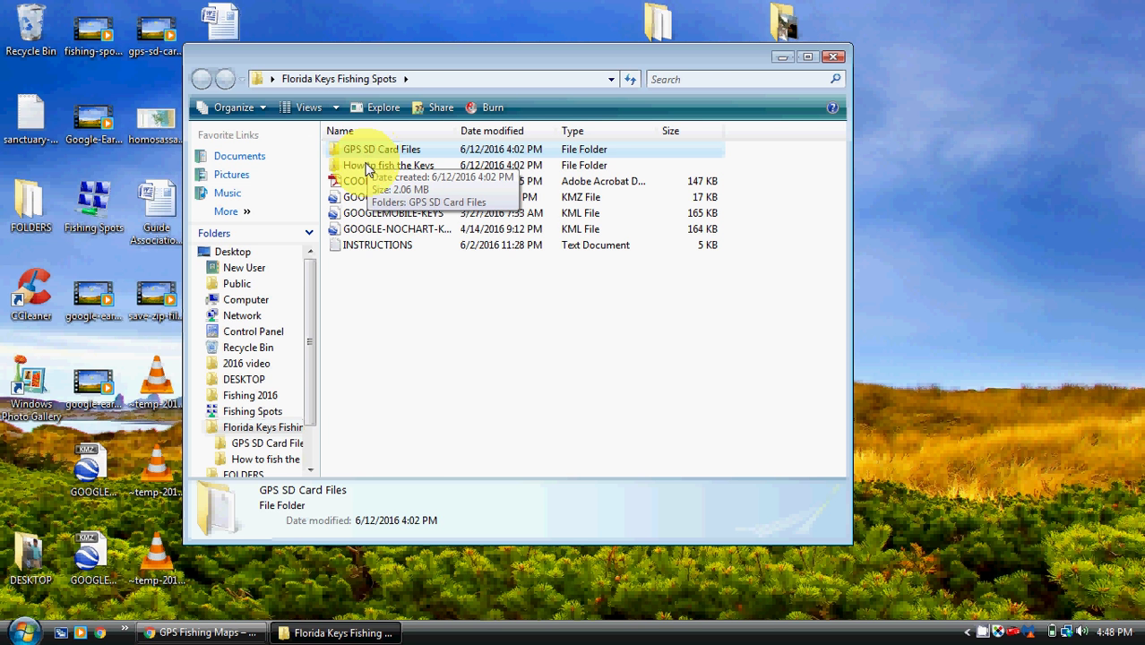
pyautogui.click(391, 268)
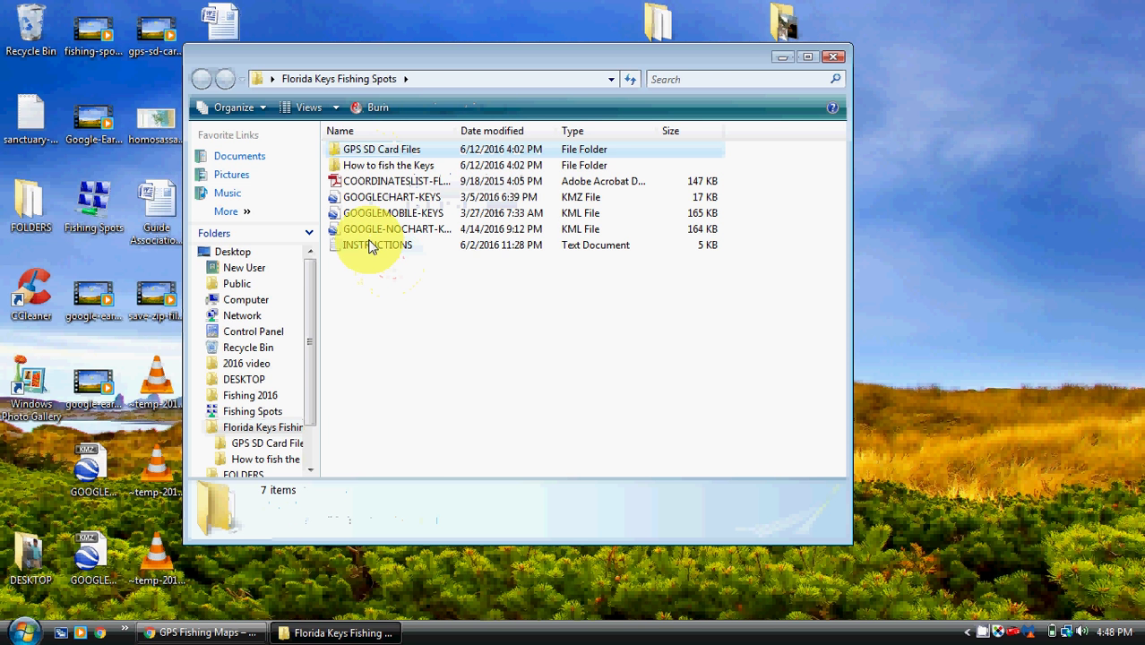
pyautogui.doubleClick(370, 244)
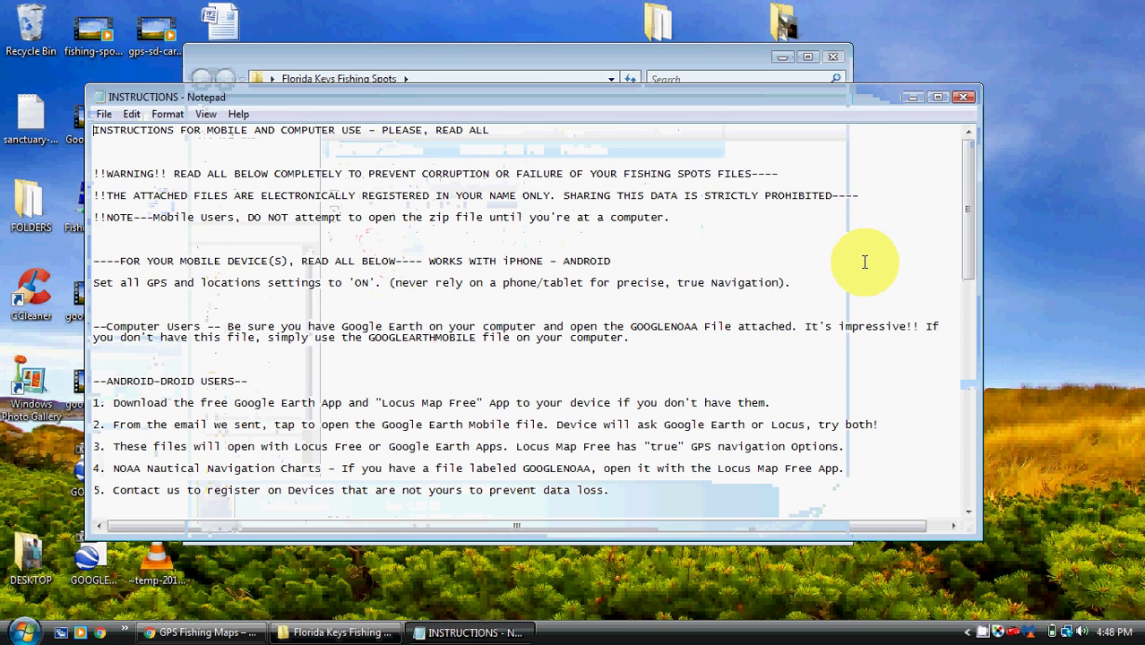
# Step: Read the INSTRUCTIONS text from the Android and iPhone setup down to the legal warnings
pyautogui.scroll(-2, 975, 163)
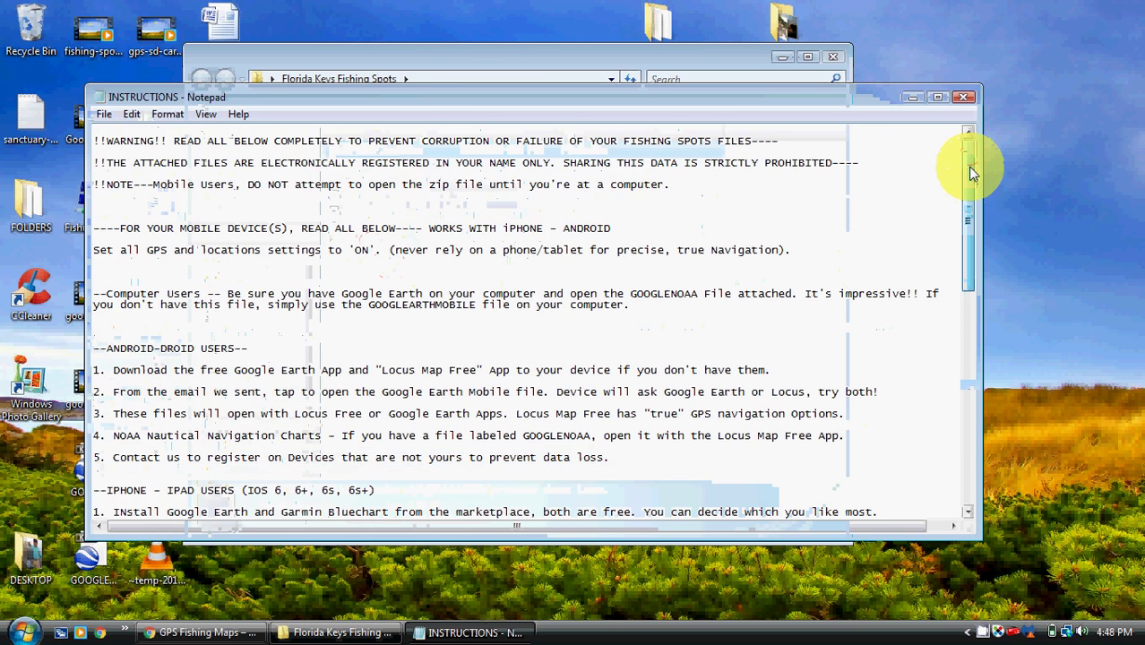
pyautogui.scroll(2, 974, 152)
pyautogui.scroll(-5, 974, 143)
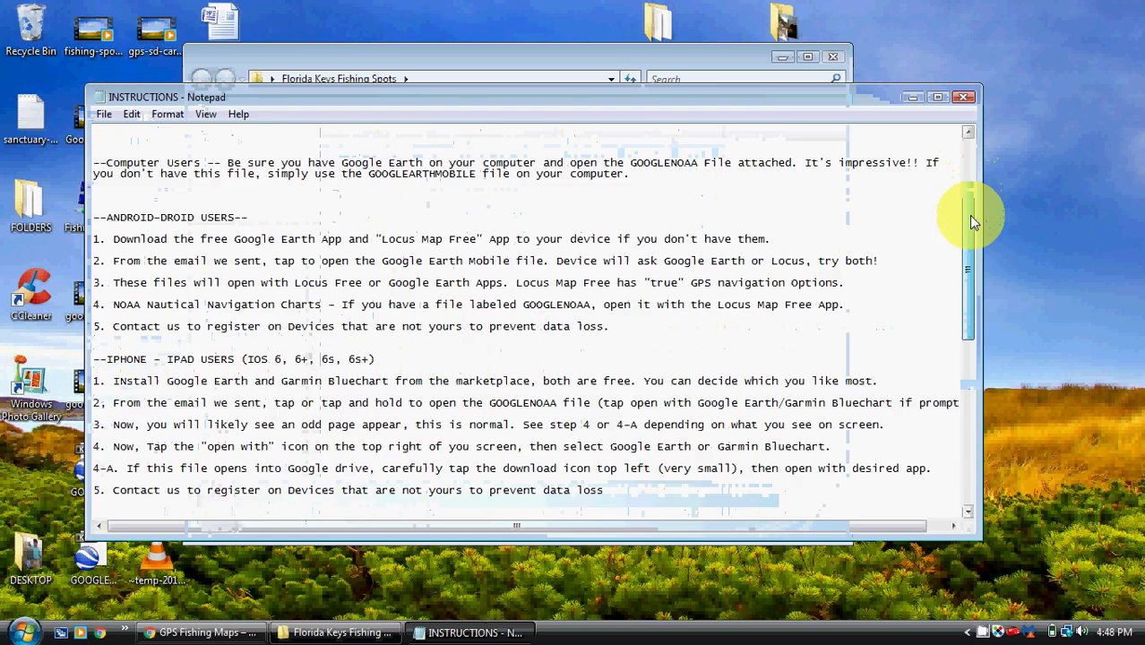
pyautogui.scroll(-5, 973, 269)
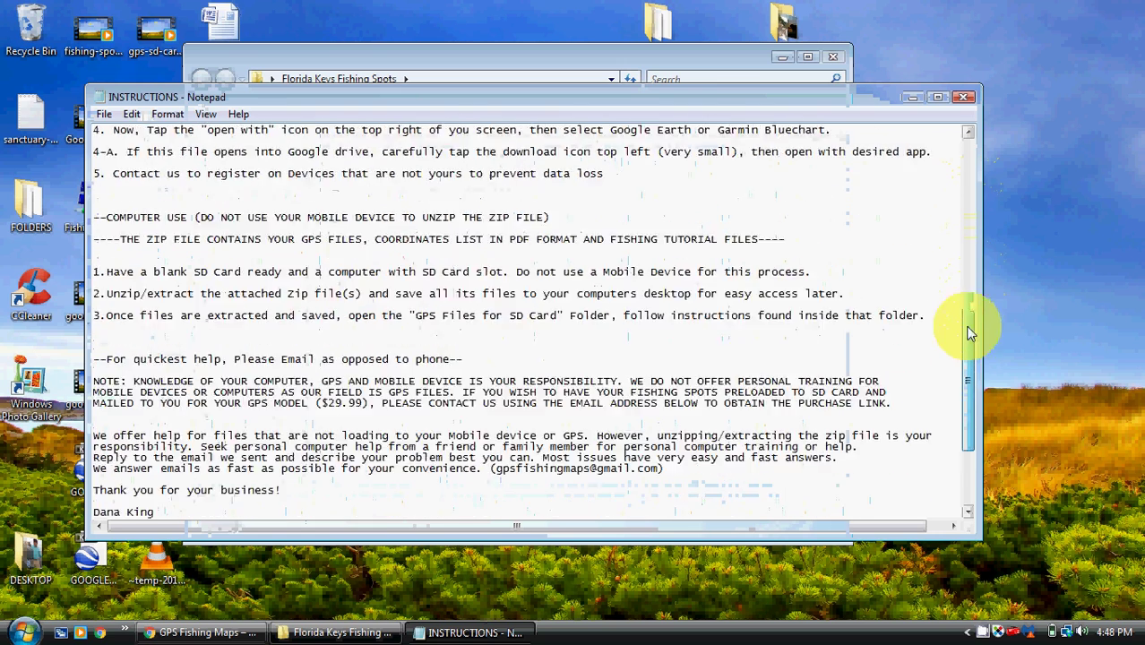
pyautogui.moveTo(961, 368); pyautogui.dragTo(976, 108)
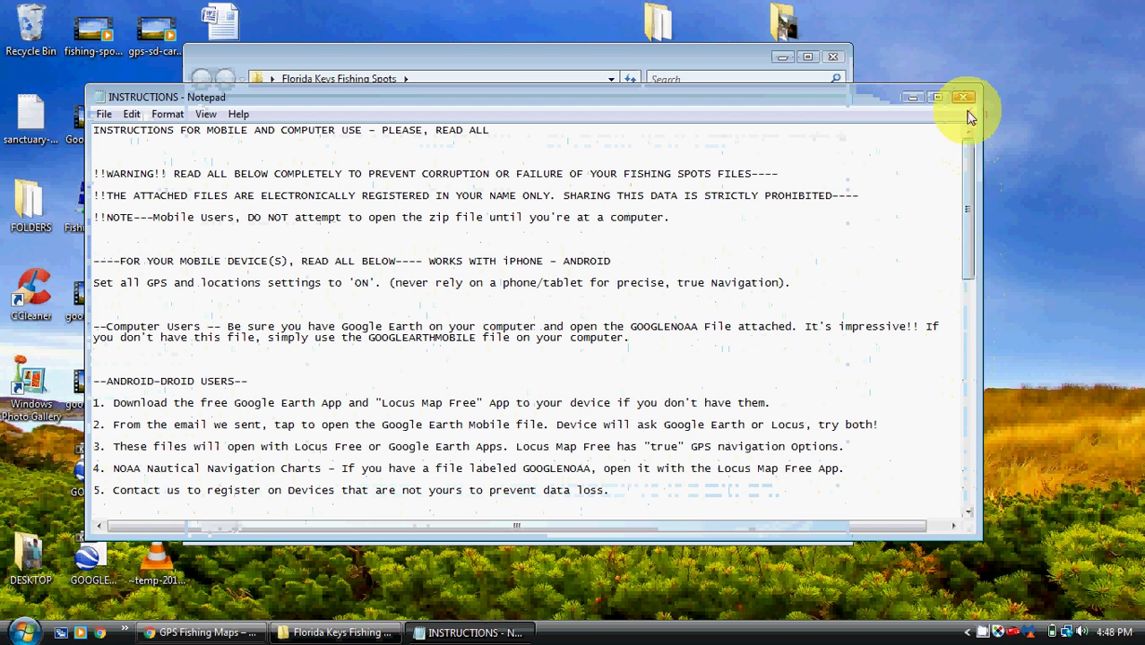
# Step: Close the INSTRUCTIONS document and open the GOOGLECHART-KEYS KMZ file in Google Earth
pyautogui.click(964, 100)
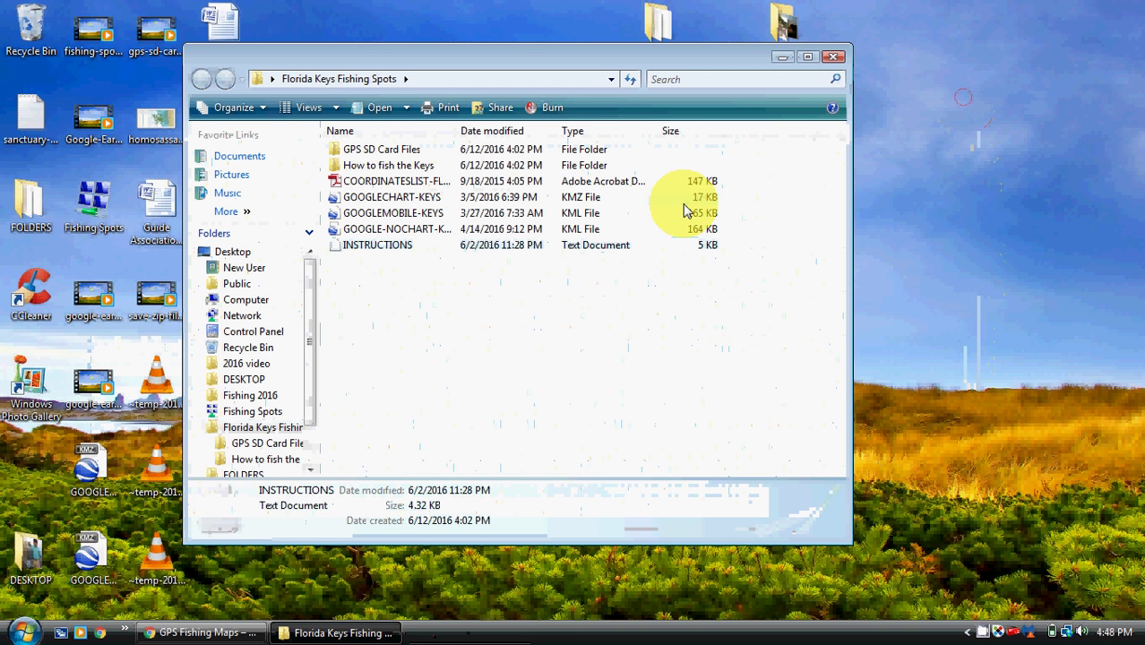
pyautogui.click(481, 285)
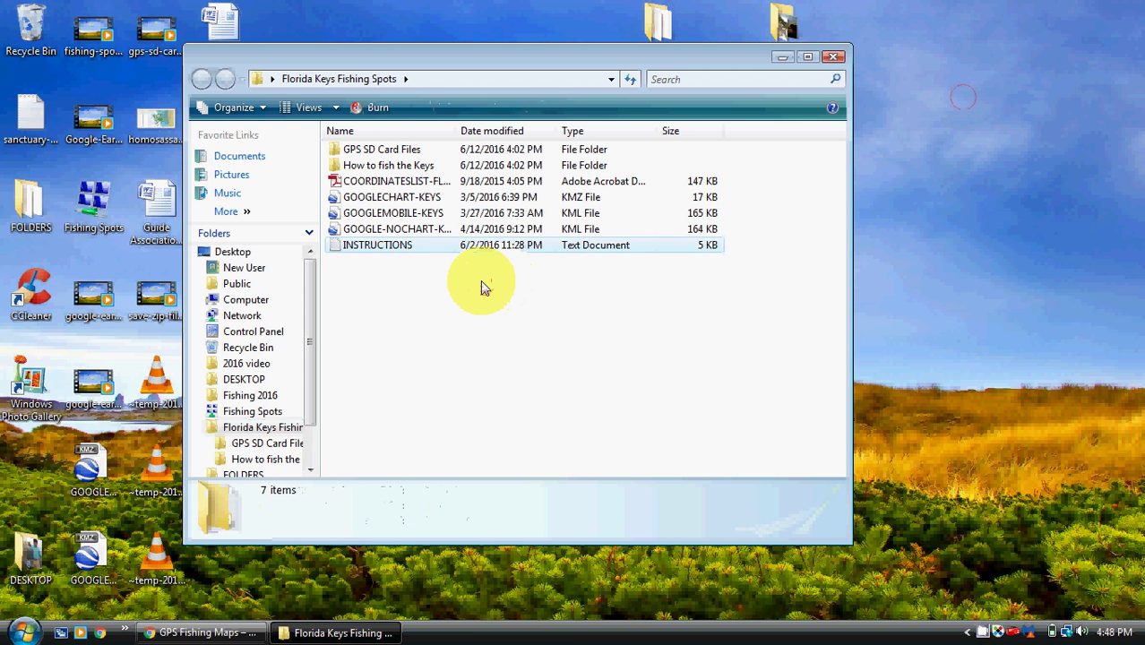
pyautogui.doubleClick(368, 199)
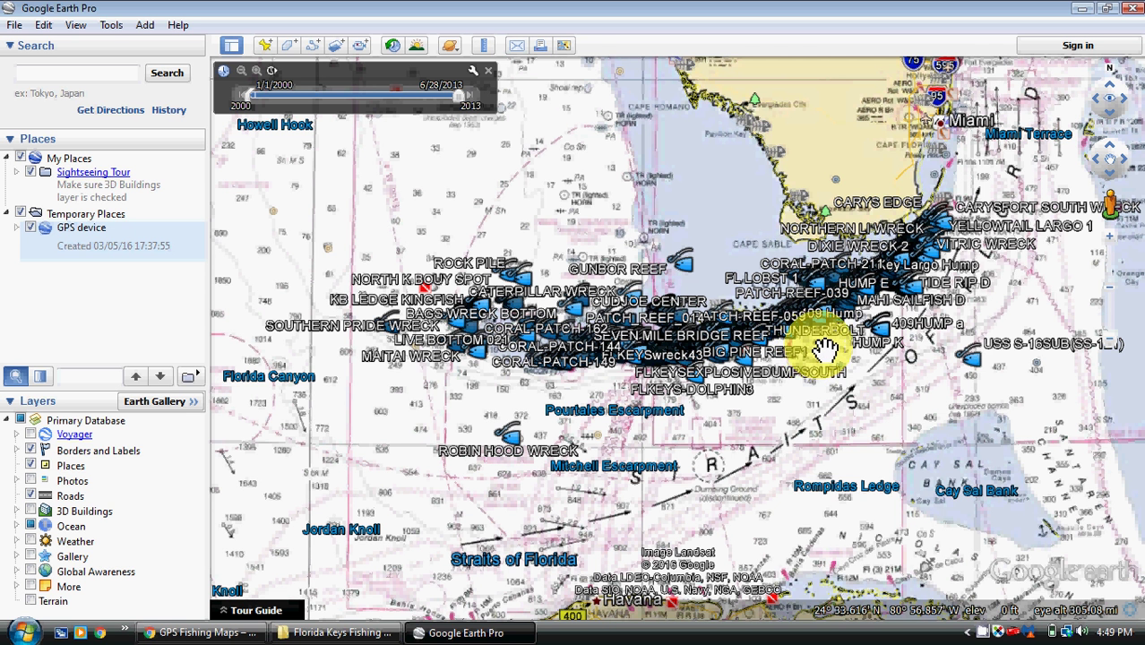
# Step: Zoom in near Marathon until the Grassy Key and Coffins Patch reef placemarks separate
pyautogui.scroll(3, 823, 351)
pyautogui.scroll(3, 746, 350)
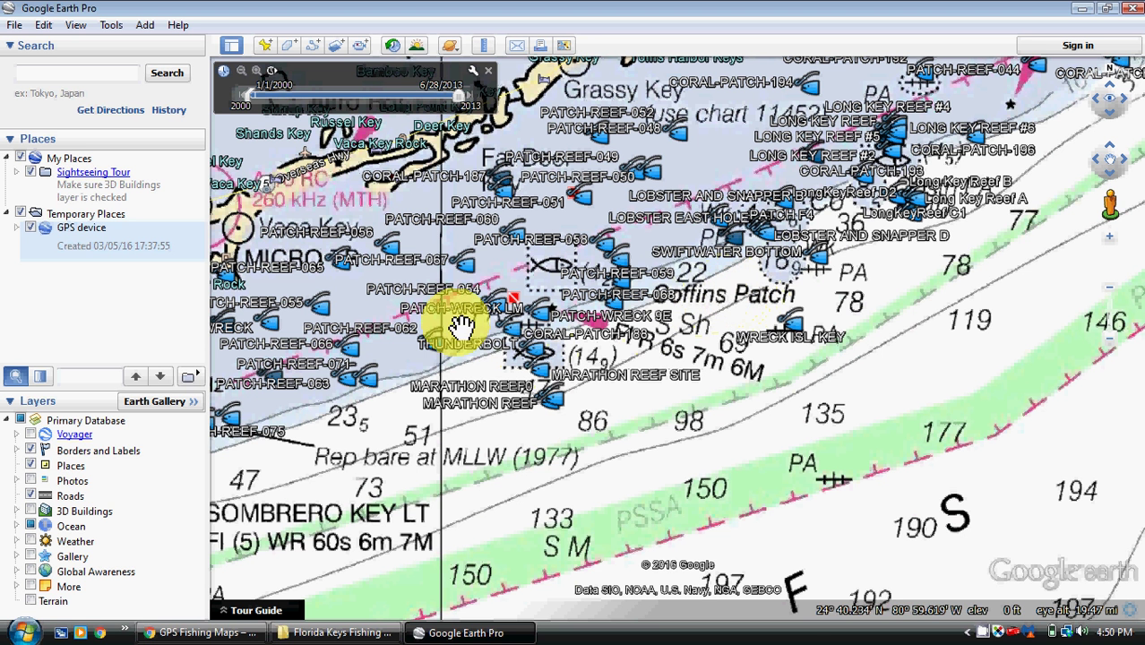
# Step: View the PATCH-REEF-067 and PATCH-REEF-048 fishing-notes balloons, then close them
pyautogui.click(468, 265)
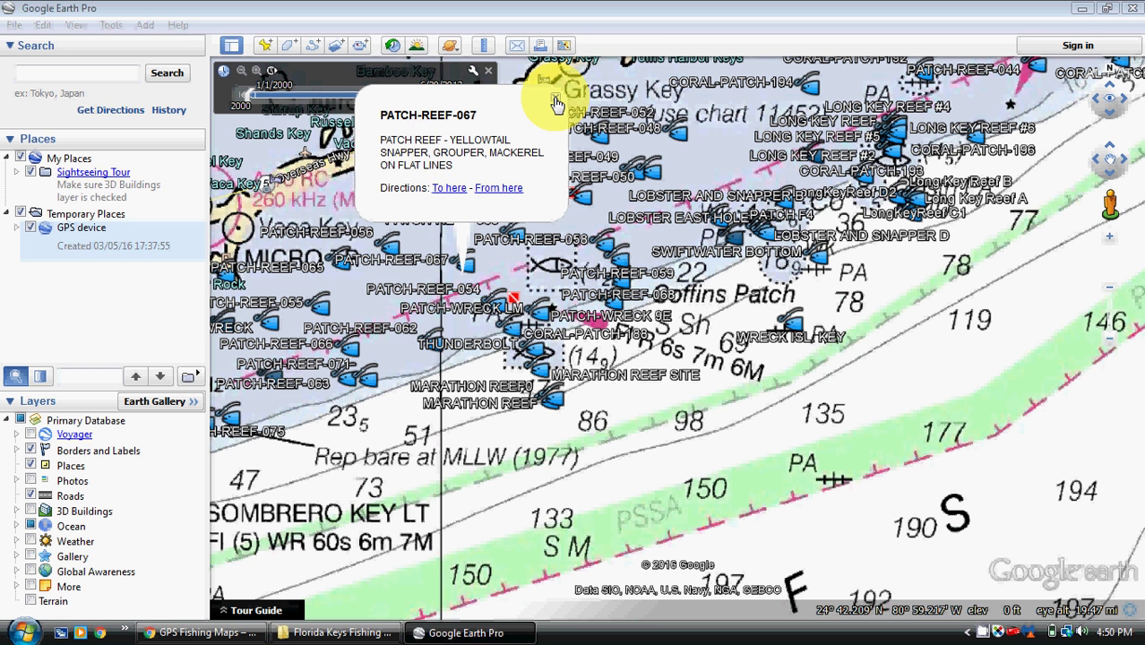
pyautogui.click(553, 97)
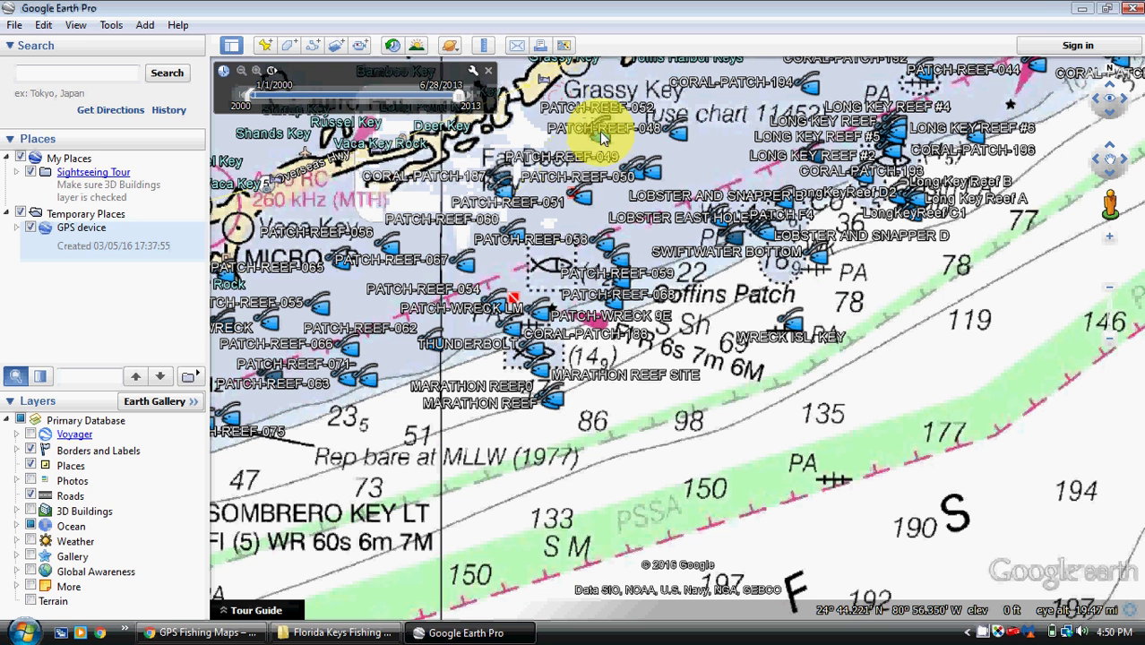
pyautogui.click(683, 140)
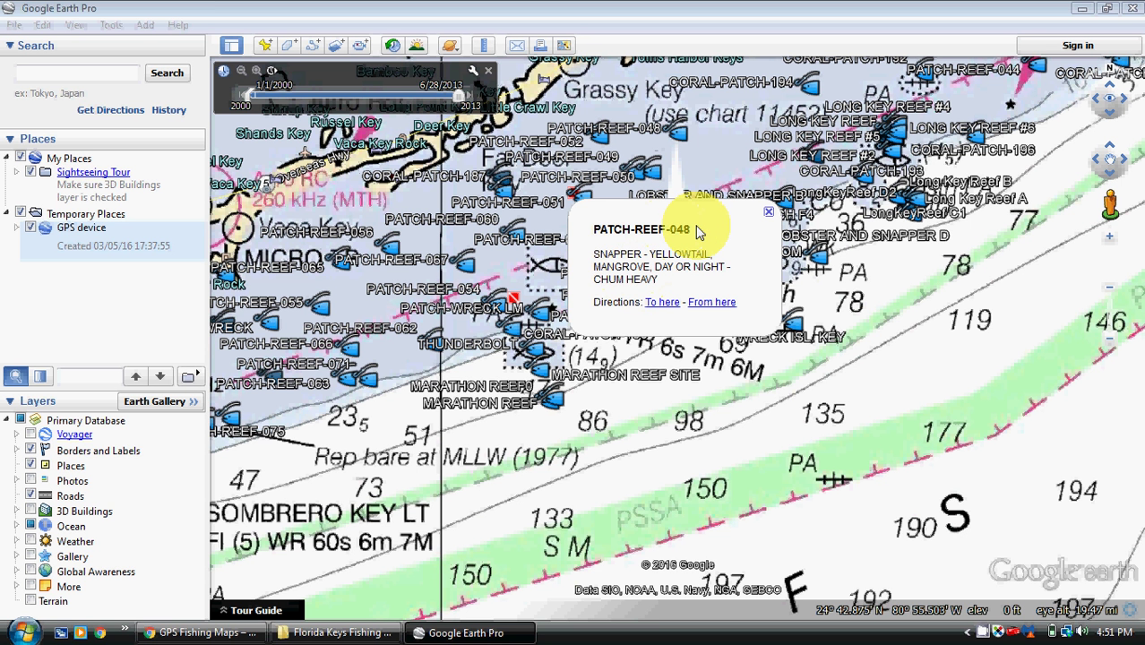
pyautogui.click(730, 146)
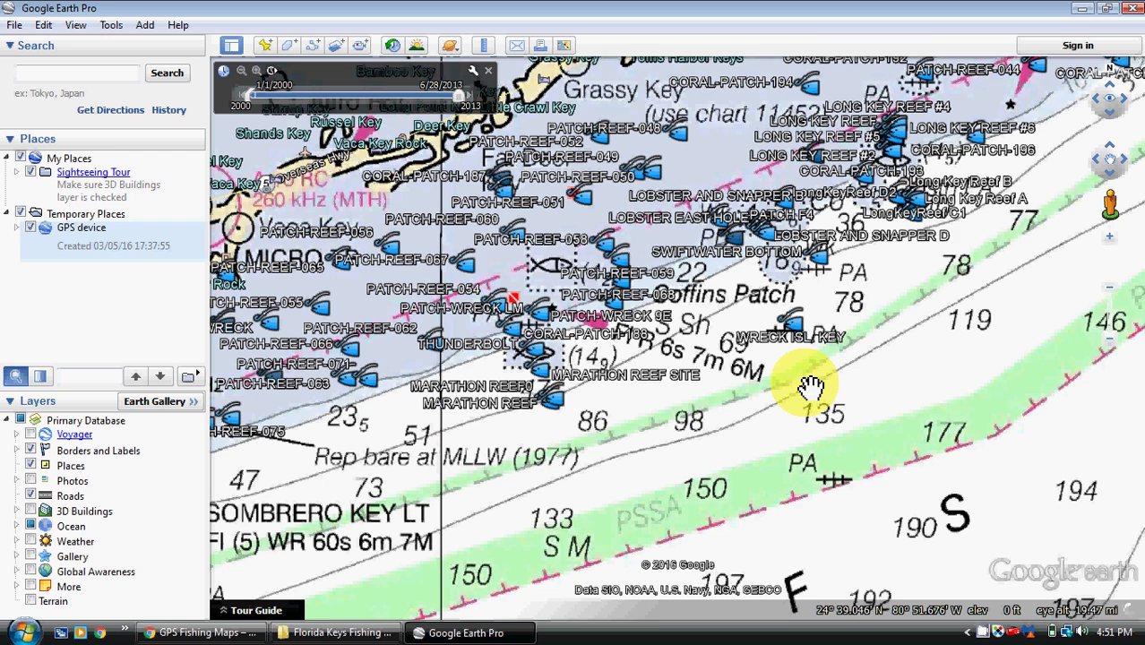
pyautogui.click(810, 387)
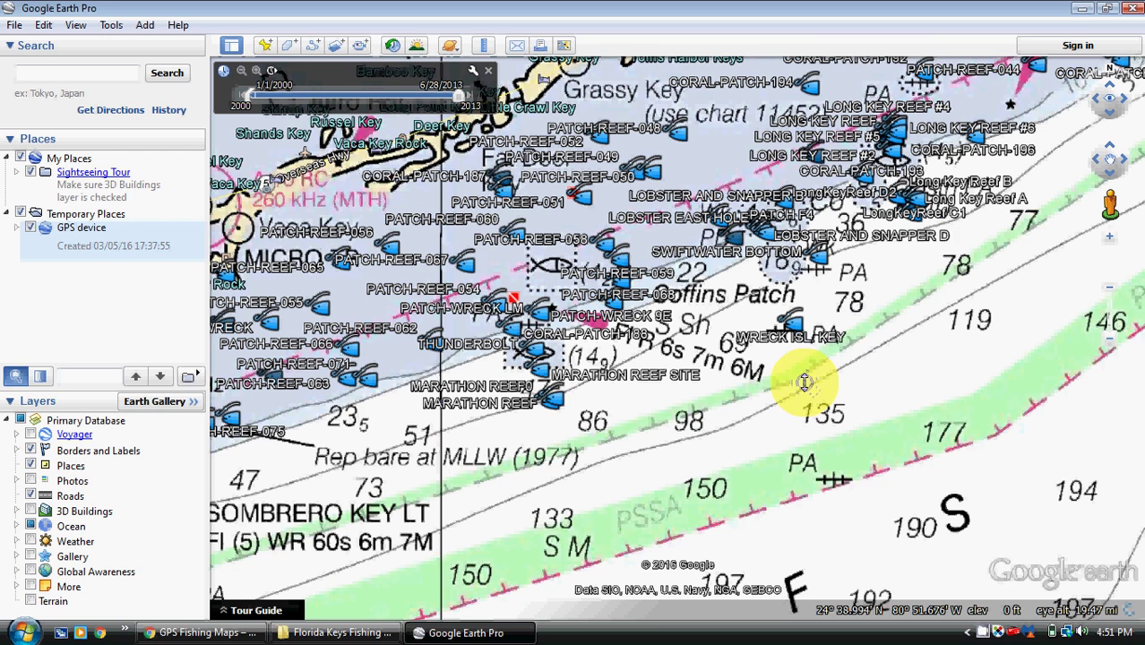
pyautogui.click(1115, 352)
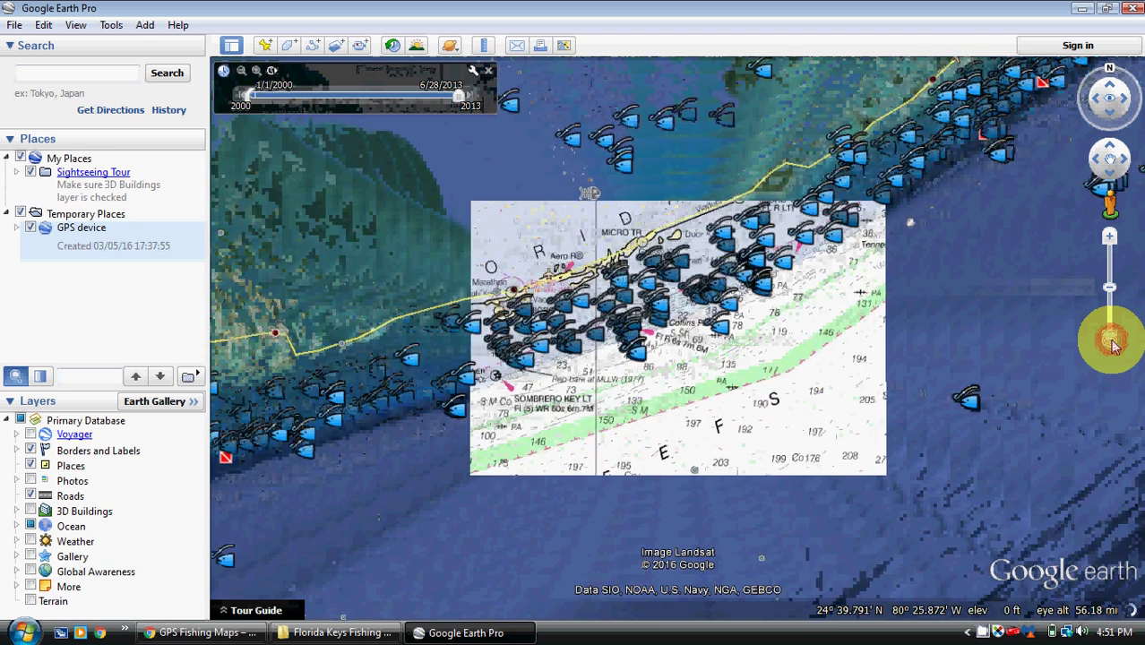
pyautogui.moveTo(1015, 243); pyautogui.dragTo(770, 417)
pyautogui.scroll(5, 771, 416)
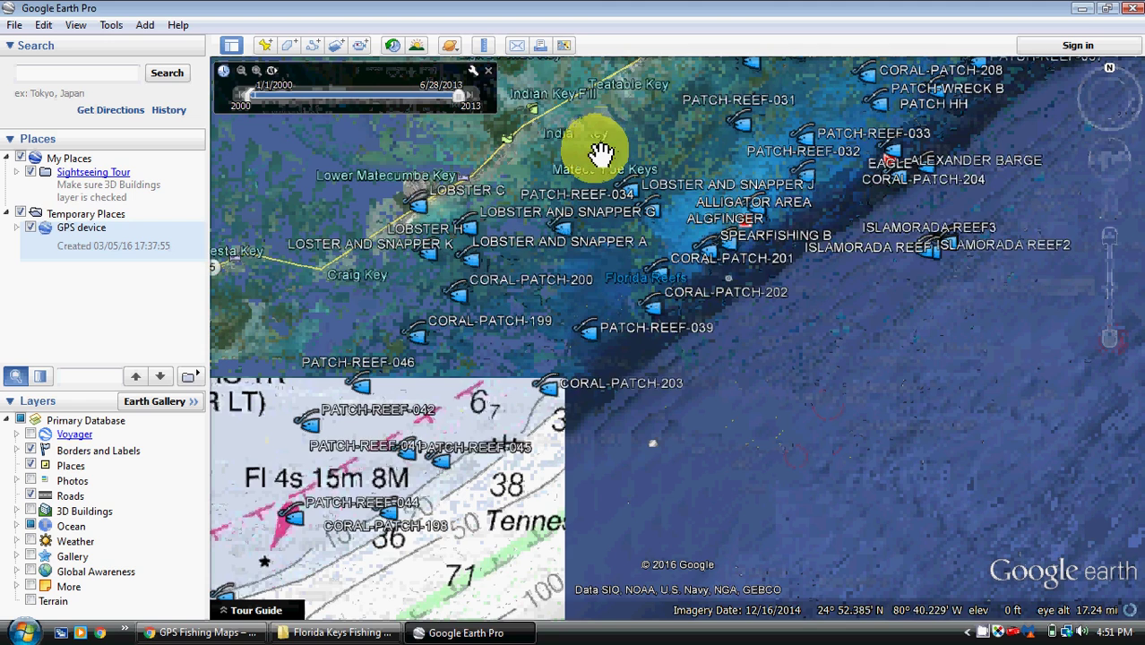
pyautogui.scroll(3, 595, 153)
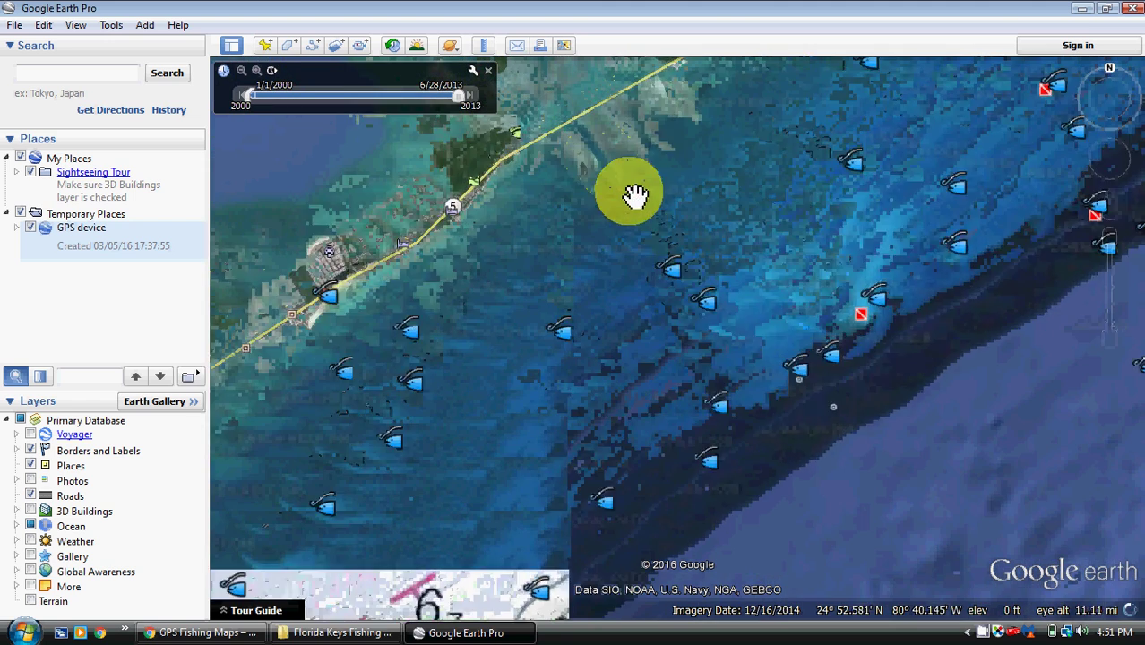
pyautogui.scroll(4, 640, 224)
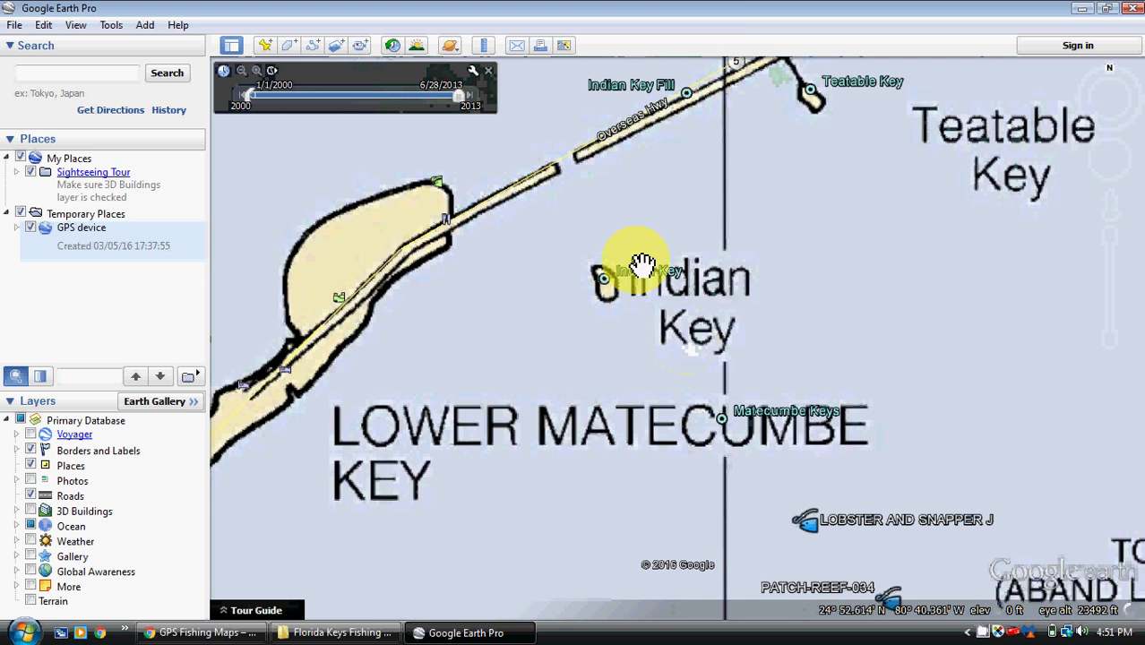
pyautogui.scroll(1, 585, 185)
pyautogui.scroll(3, 595, 191)
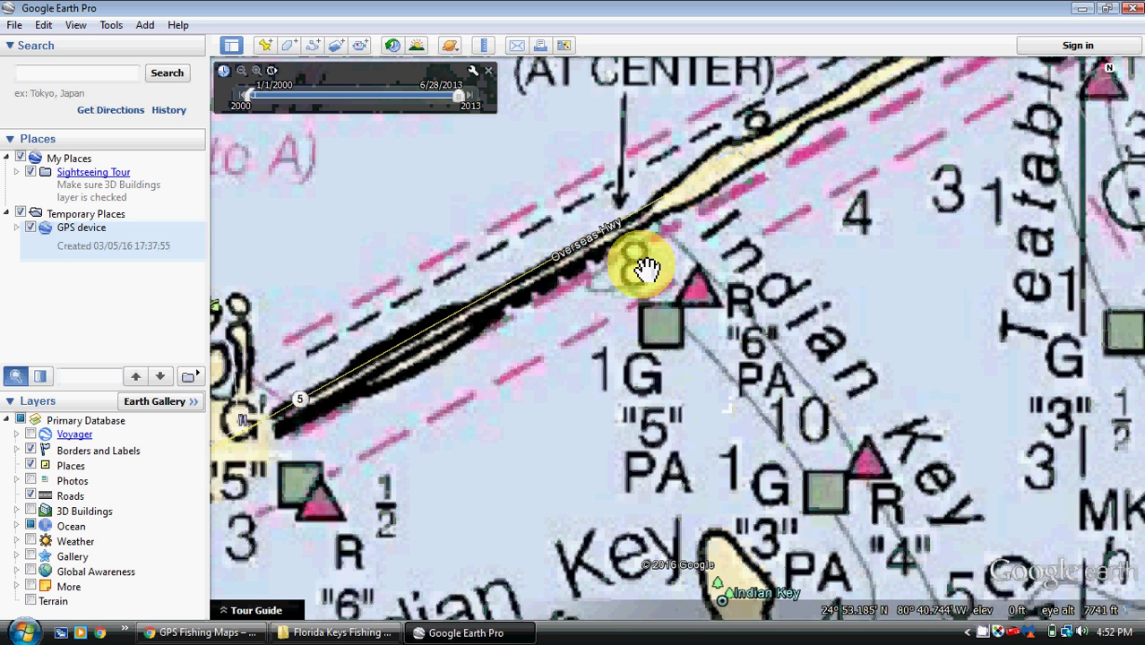
# Step: Centre on the Indian Key markers, then zoom out to Lower Matecumbe and Alligator Reef
pyautogui.moveTo(771, 480); pyautogui.dragTo(613, 224)
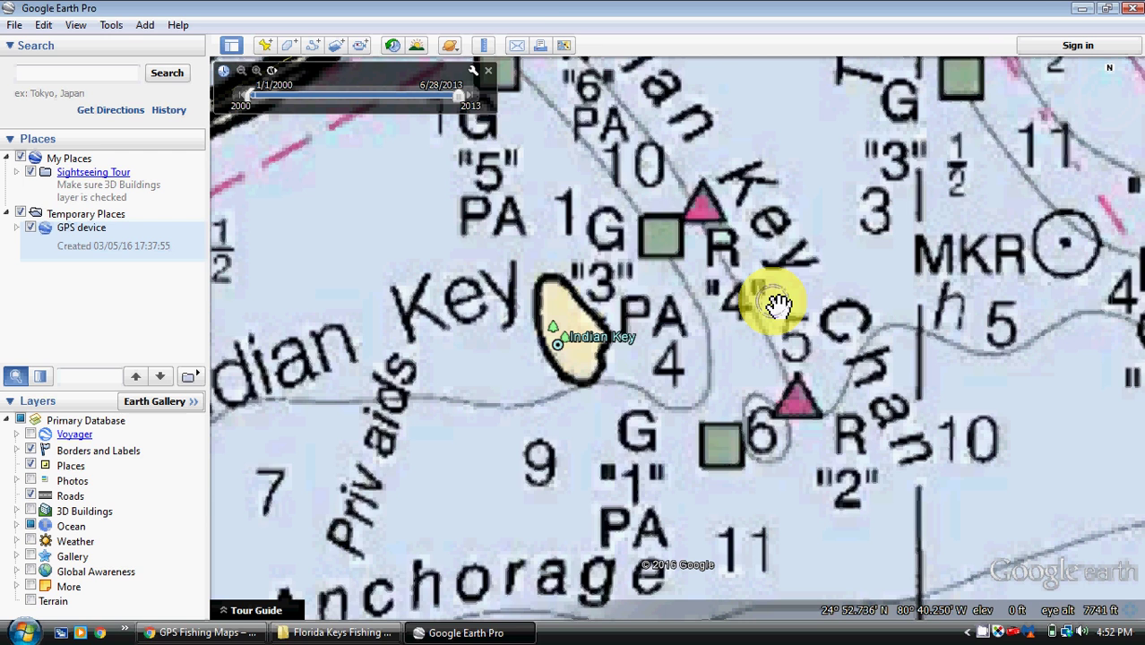
pyautogui.moveTo(1106, 280)
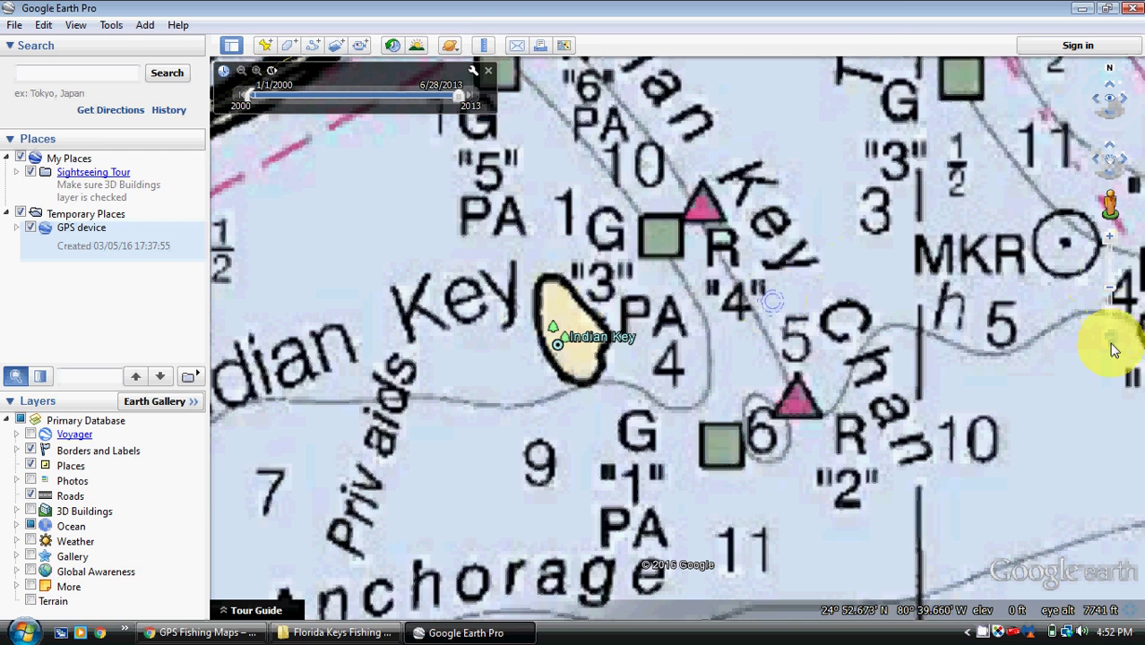
pyautogui.scroll(-3, 1120, 325)
pyautogui.scroll(-3, 1111, 350)
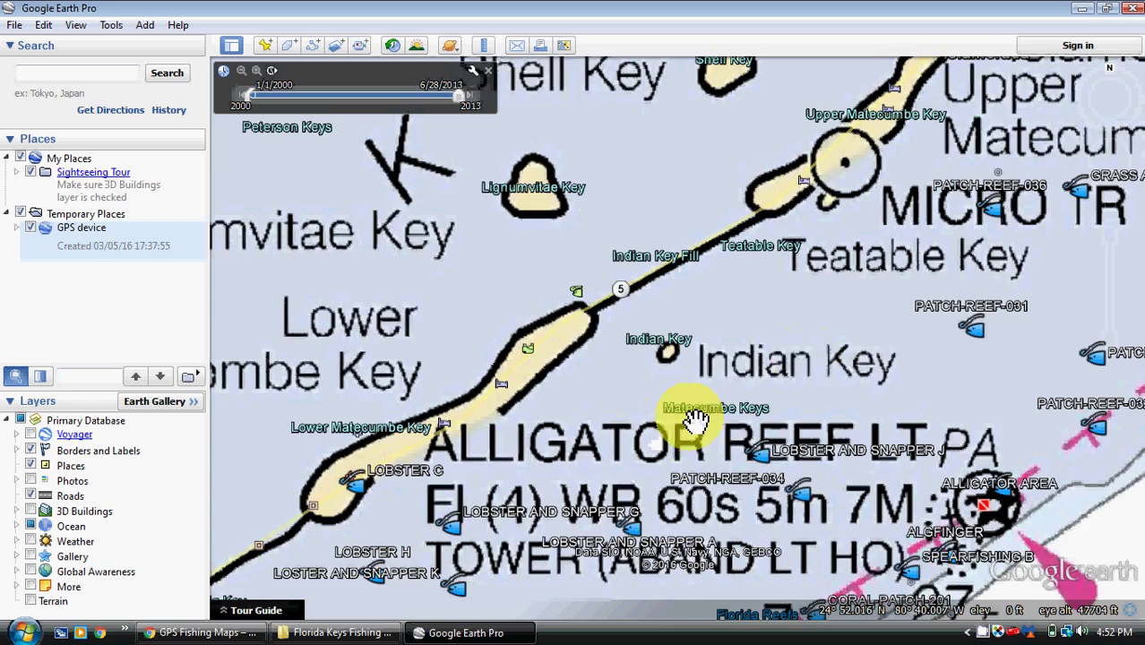
# Step: Pan to Long Key and Craig Key, zoom in, and follow the channel to the red "4" marker
pyautogui.moveTo(690, 408); pyautogui.dragTo(798, 276)
pyautogui.moveTo(685, 435); pyautogui.dragTo(869, 365)
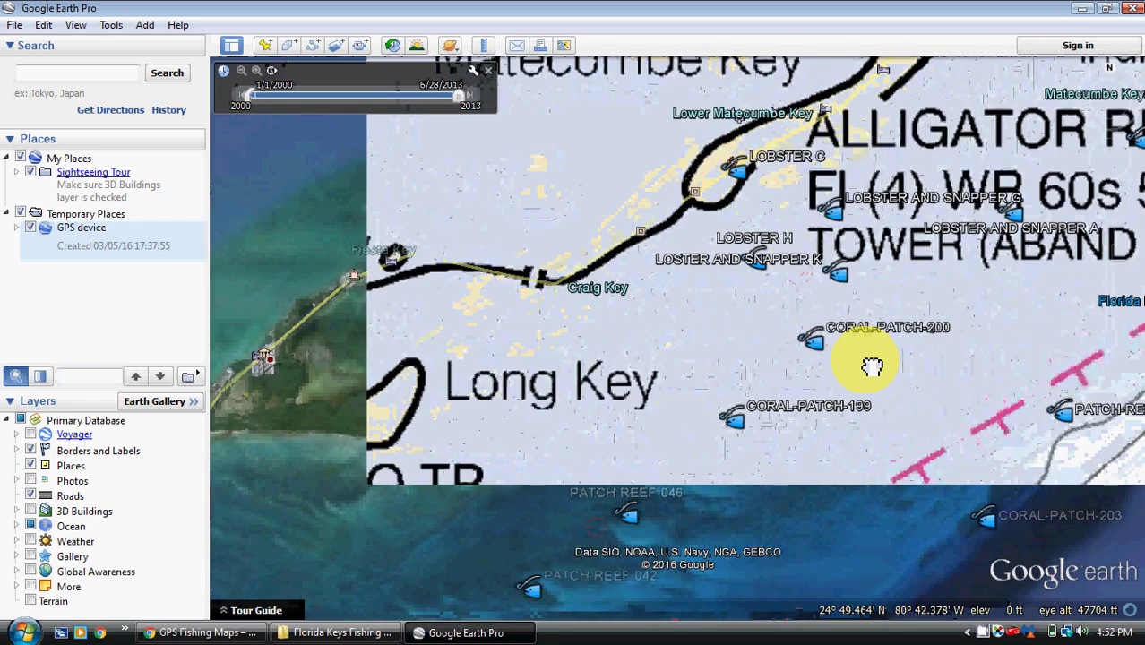
pyautogui.moveTo(549, 391); pyautogui.dragTo(657, 413)
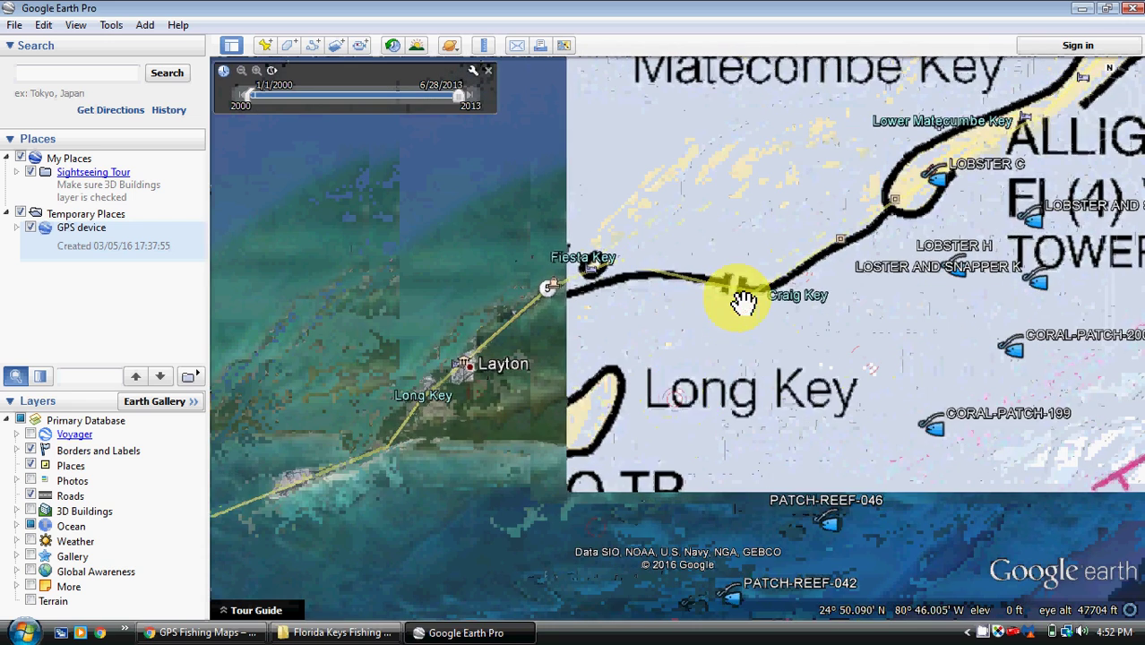
pyautogui.scroll(2, 742, 302)
pyautogui.scroll(3, 723, 312)
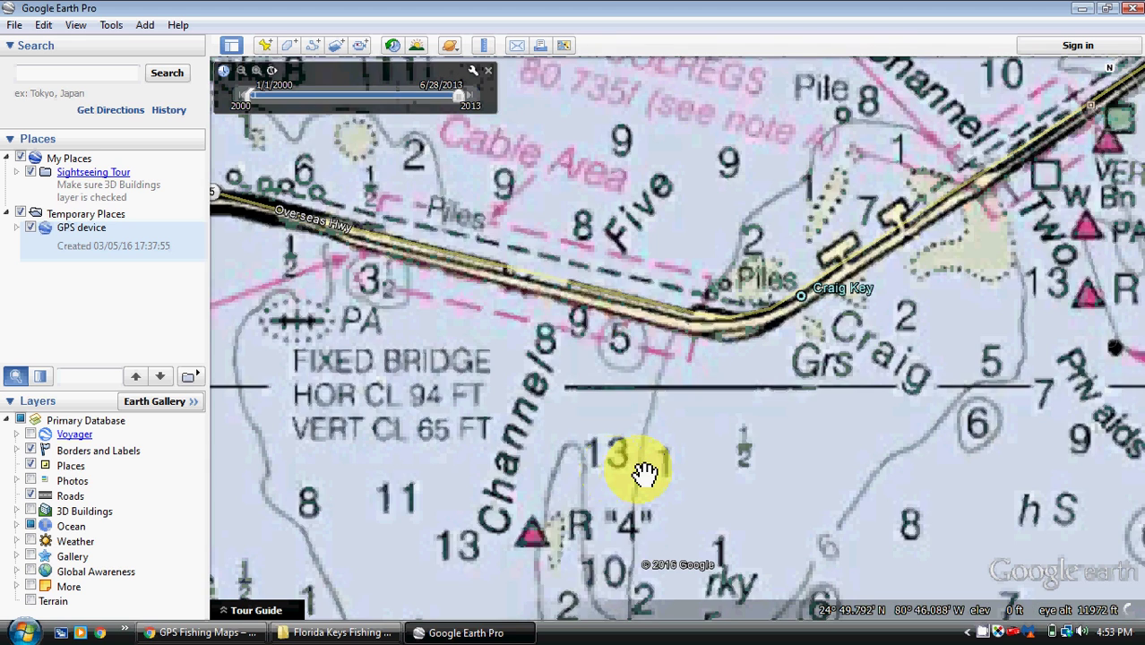
pyautogui.moveTo(645, 472); pyautogui.dragTo(690, 192)
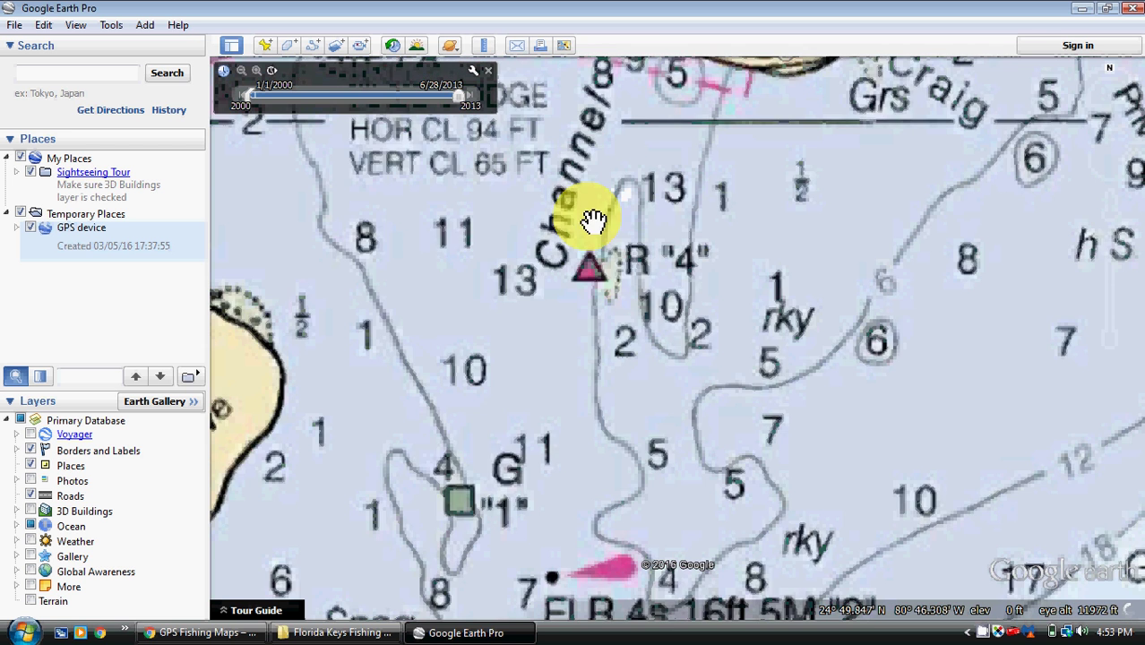
# Step: Pan south to the flashing red "2" light, then zoom out to the whole Keys chain
pyautogui.moveTo(497, 475); pyautogui.dragTo(544, 161)
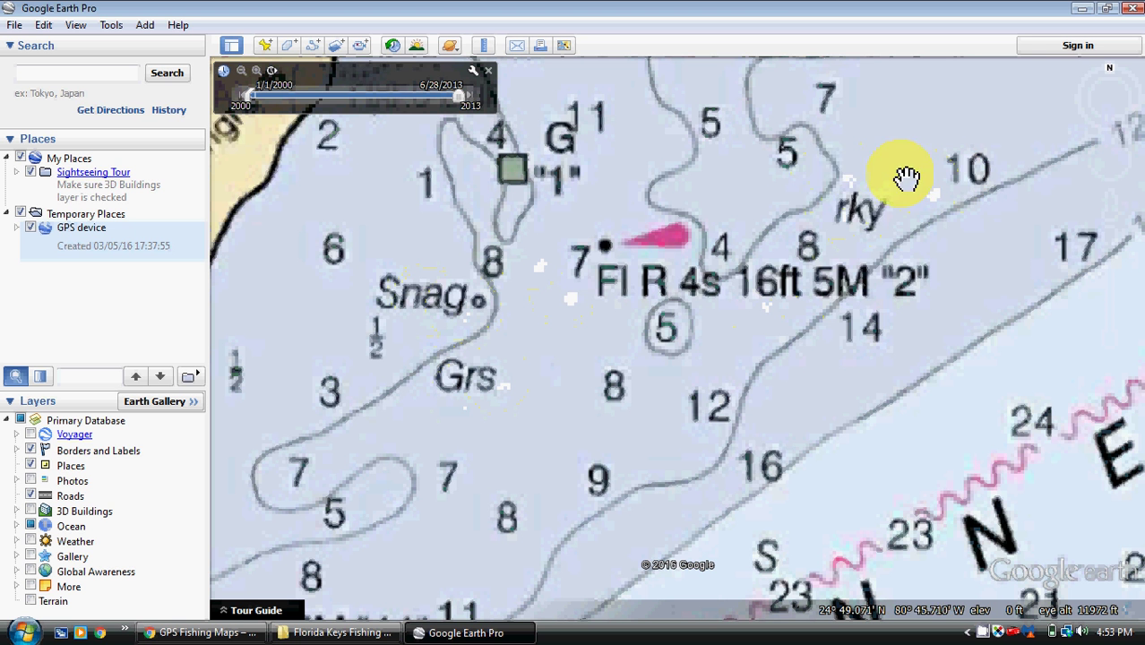
pyautogui.click(842, 341)
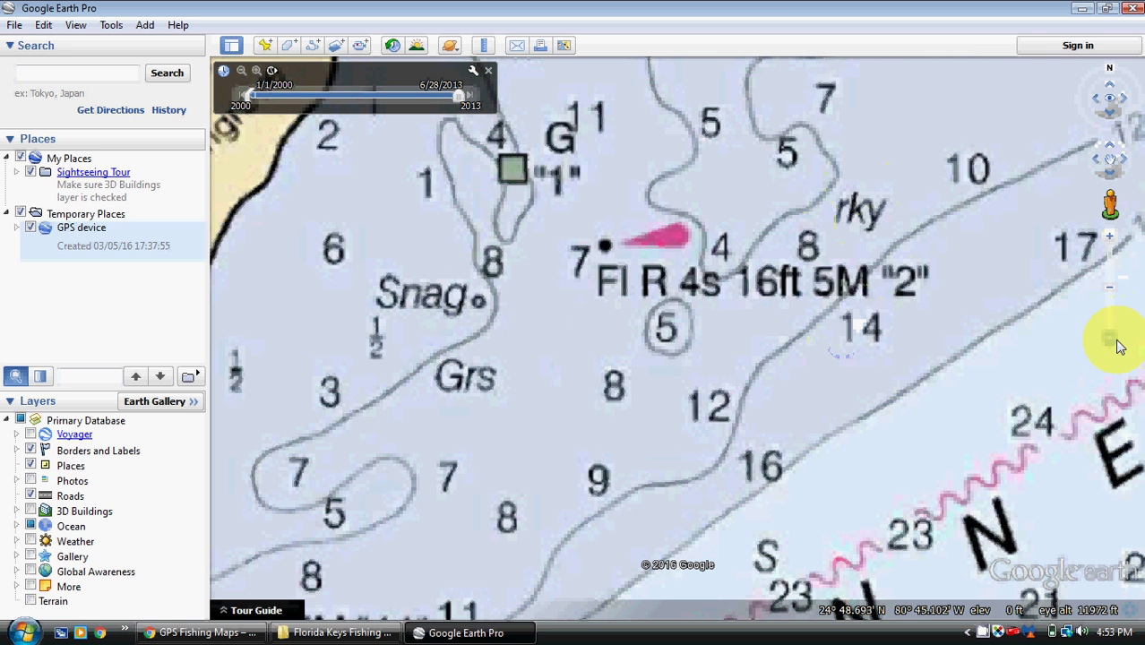
pyautogui.scroll(-2, 1112, 339)
# Step: Zoom out to a Keys-wide view from Tortugas to Miami, showing placemarks like Alligator Area and 409 Hump
pyautogui.moveTo(1112, 344); pyautogui.dragTo(1112, 344)
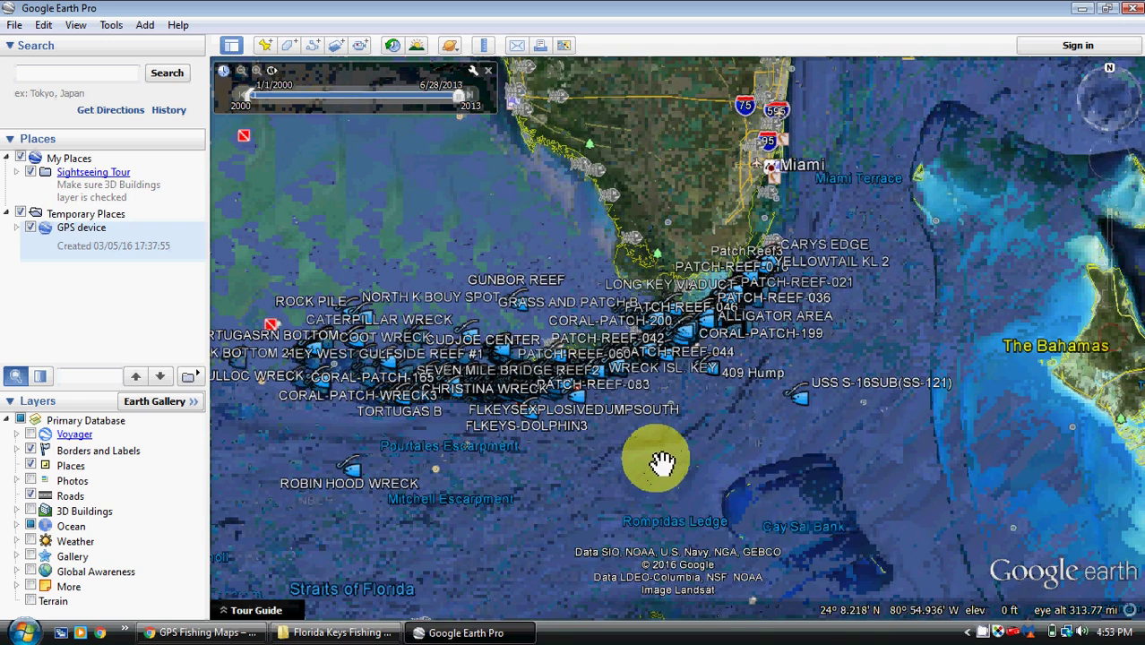